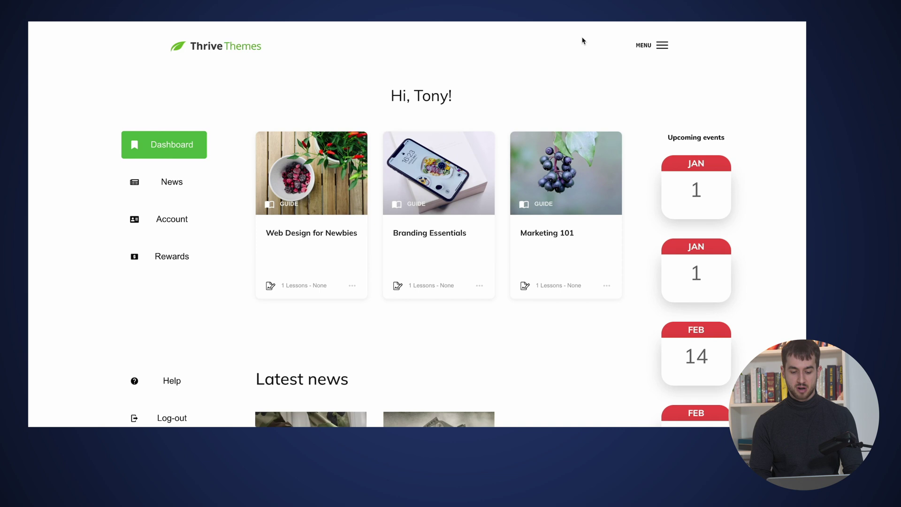
# - Scroll the Customer Hub dashboard to the December 2022 Speaking events calendar, with events on the 12th and 13th
pyautogui.scroll(-5, 227, 128)
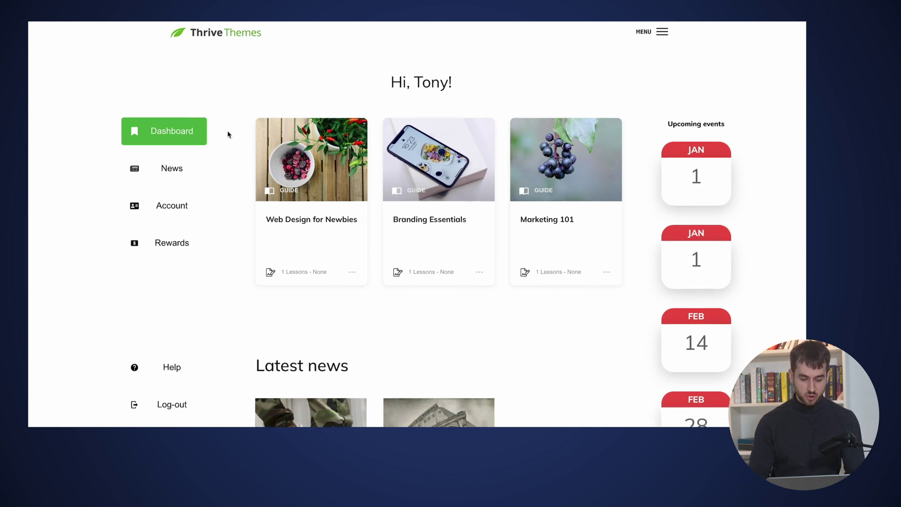
pyautogui.scroll(-6, 228, 134)
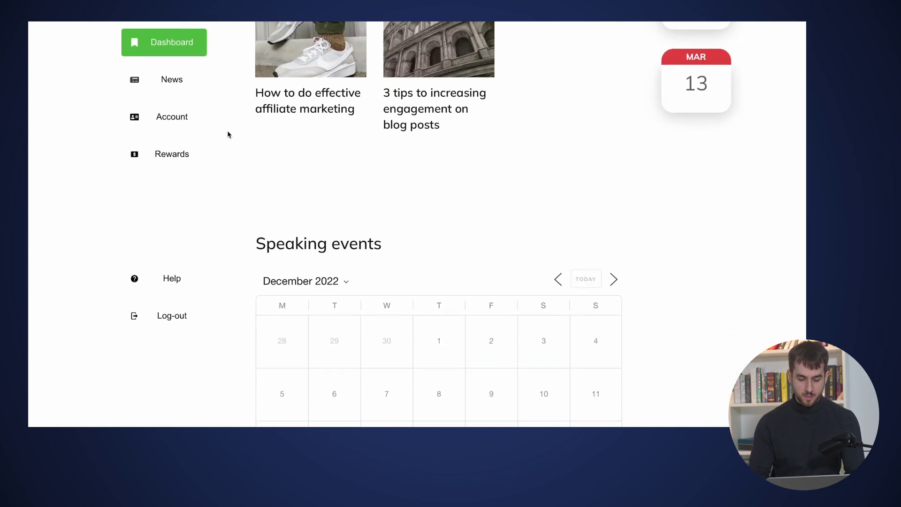
pyautogui.scroll(-2, 228, 134)
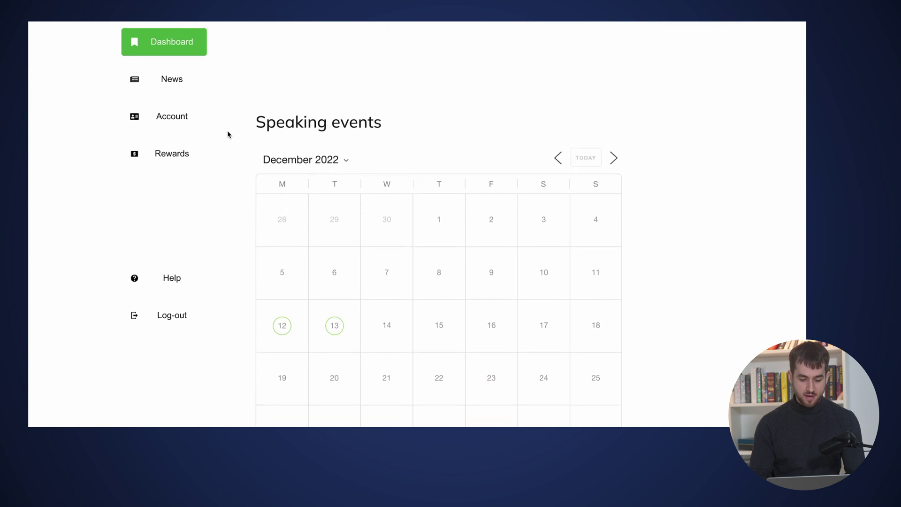
pyautogui.scroll(-3, 228, 135)
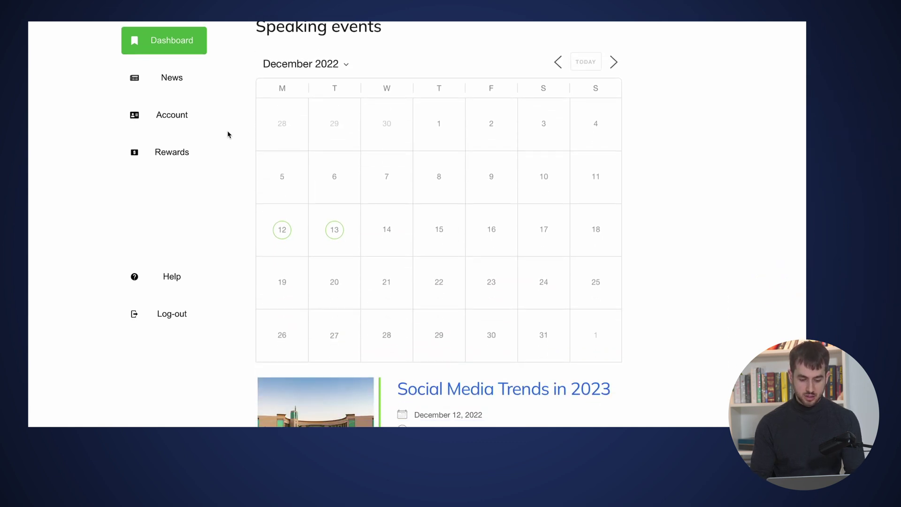
pyautogui.scroll(-3, 228, 134)
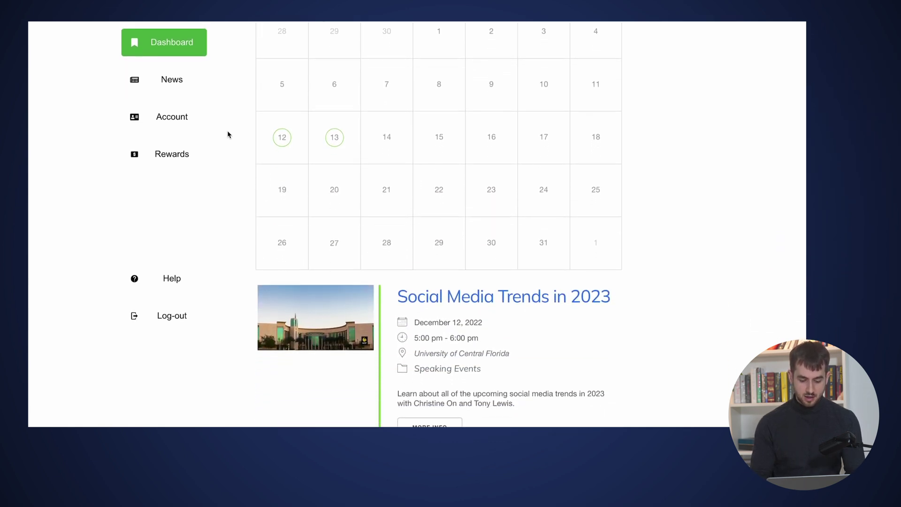
pyautogui.scroll(-3, 228, 135)
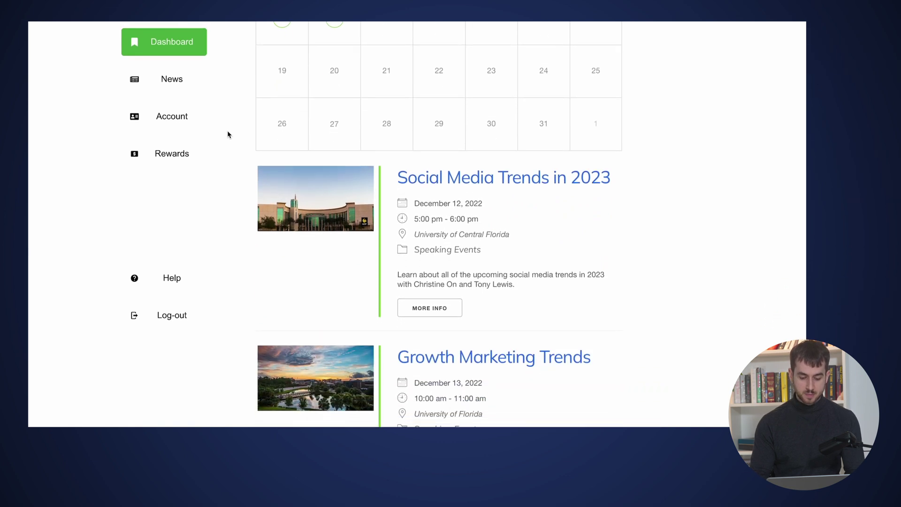
pyautogui.scroll(5, 228, 135)
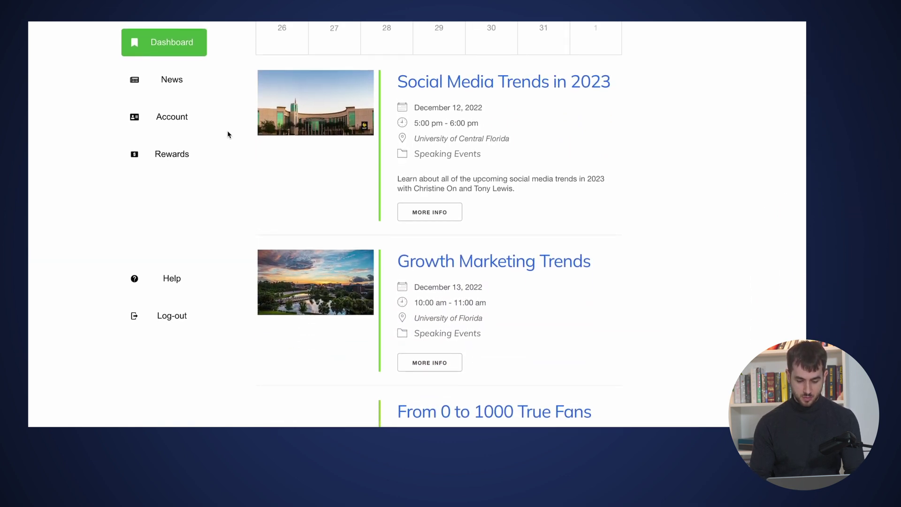
pyautogui.scroll(4, 228, 135)
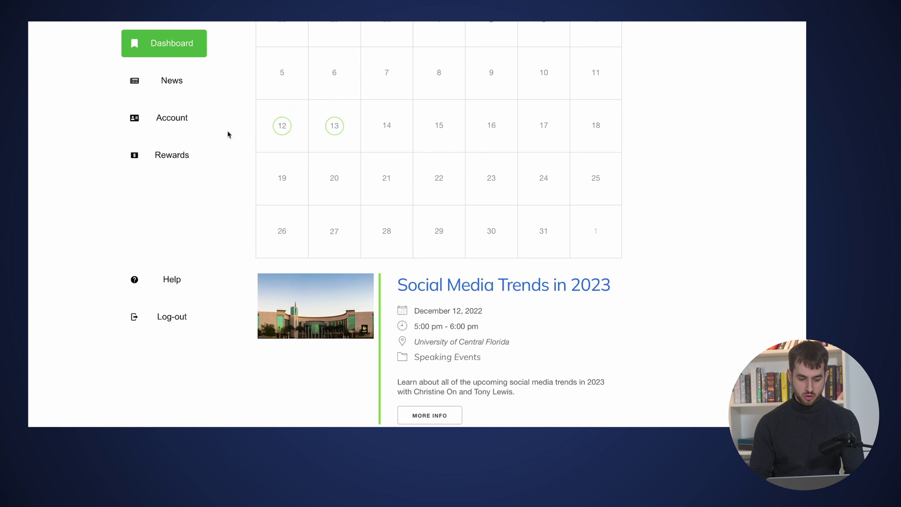
pyautogui.scroll(1, 228, 135)
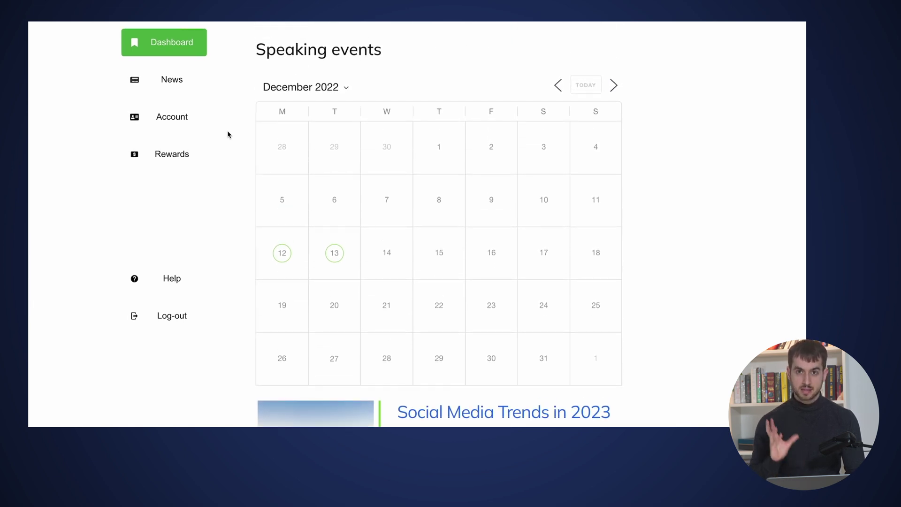
pyautogui.scroll(-1, 538, 136)
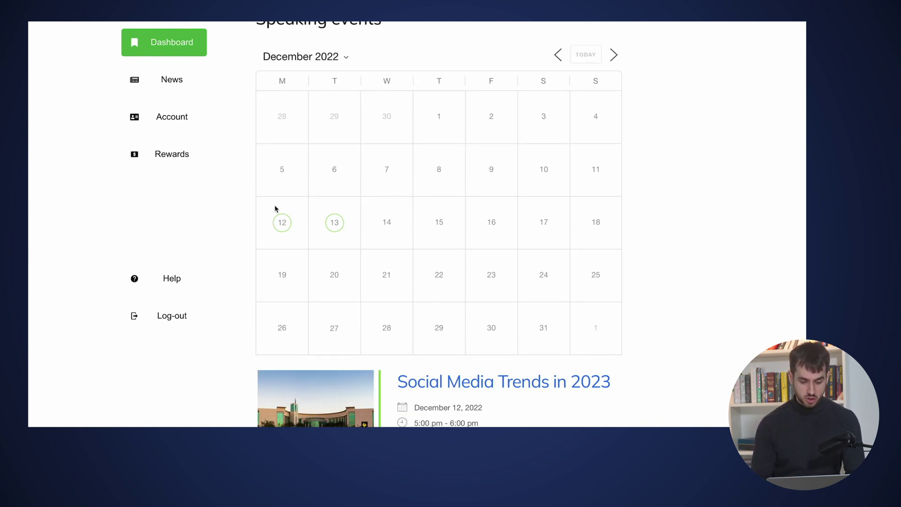
# - Open the December 12 'Social Media Trends in 2023' event and check its Add to Calendar options
pyautogui.click(282, 223)
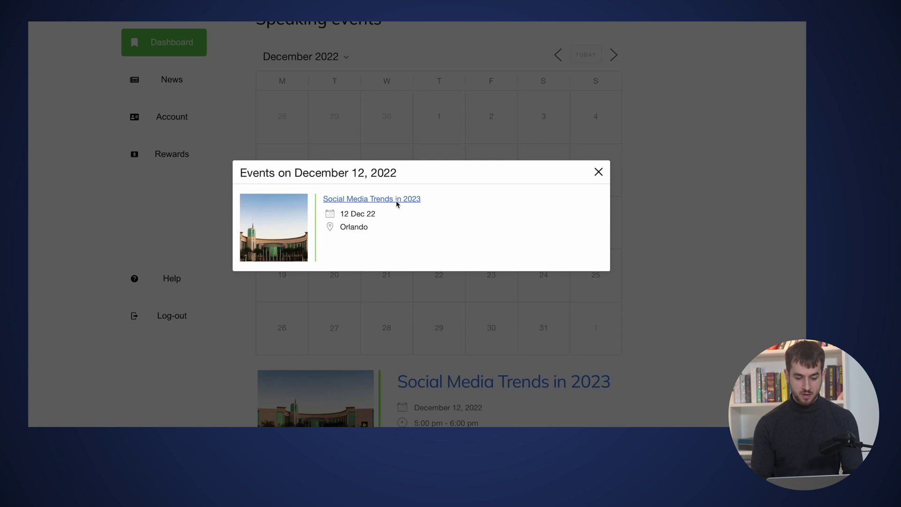
pyautogui.click(397, 201)
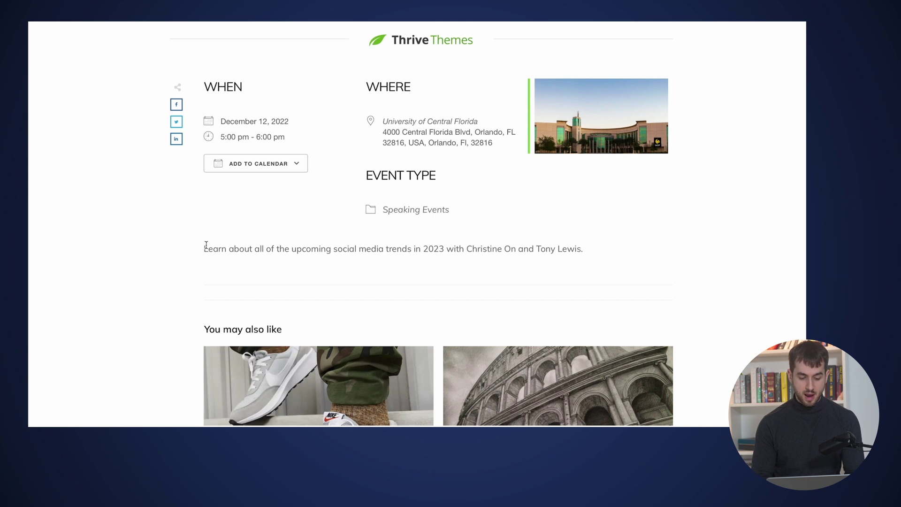
pyautogui.click(288, 168)
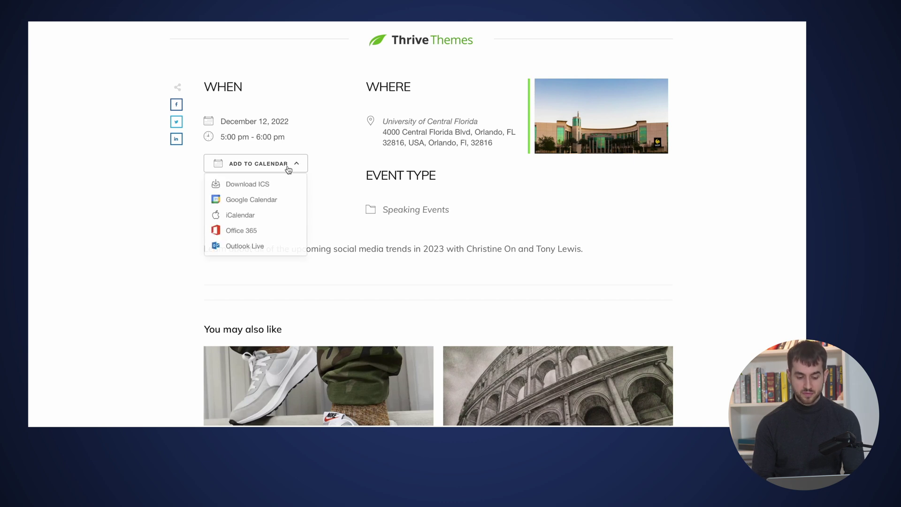
pyautogui.click(146, 231)
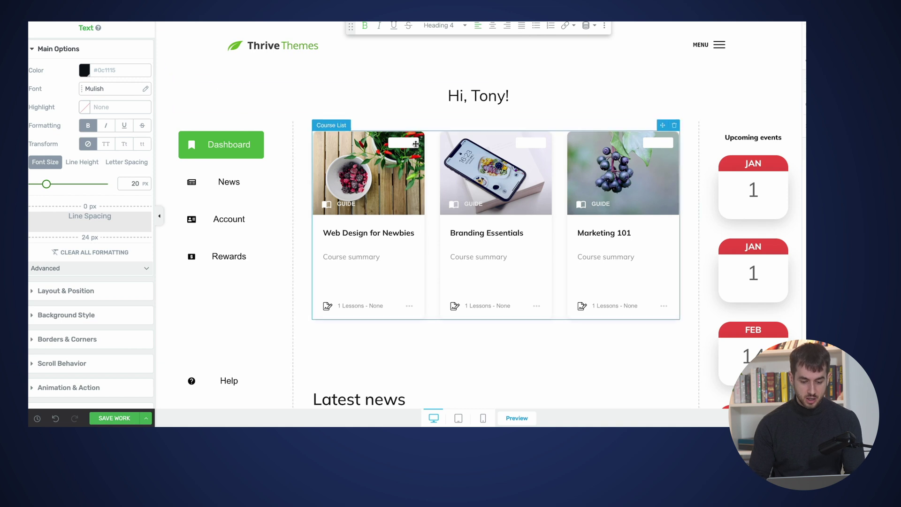
# - Scroll the dashboard page in Thrive Architect down to the Speaking events section and its shortcodes
pyautogui.scroll(-5, 416, 143)
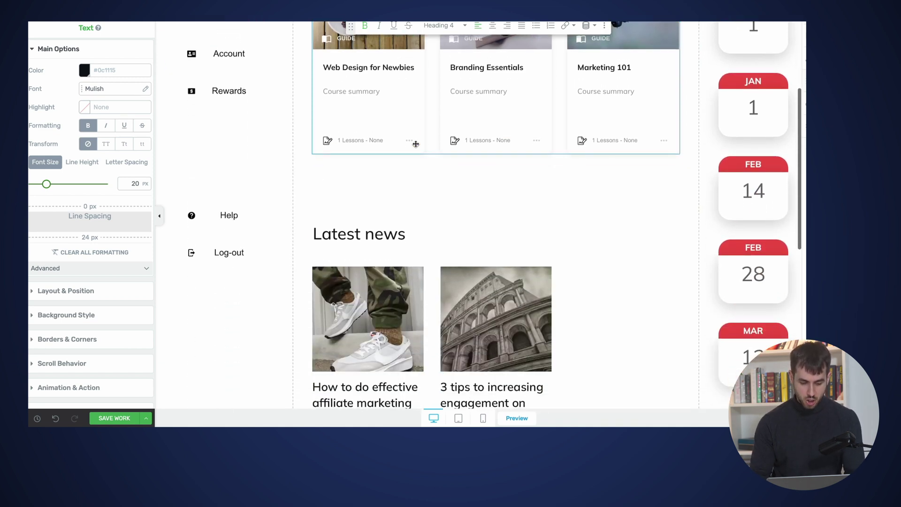
pyautogui.scroll(-4, 416, 144)
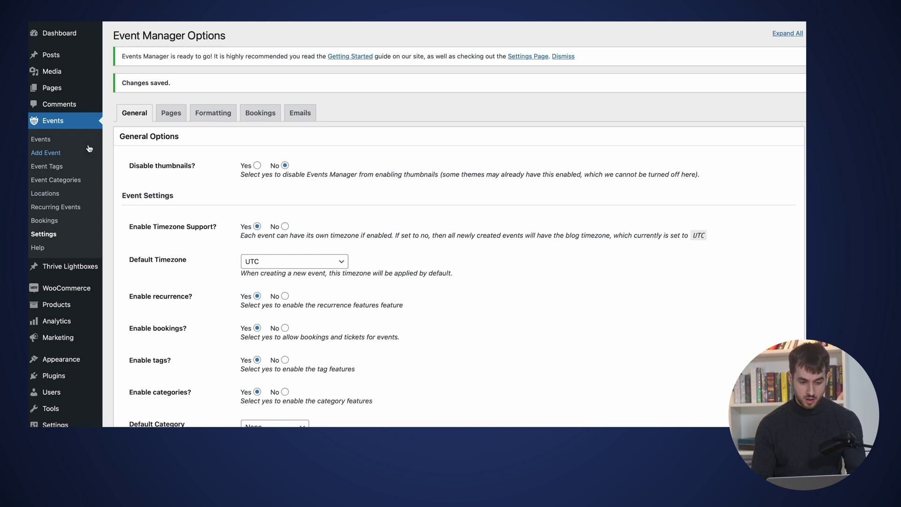
# - Start a new event draft located at the Amway Center in Orlando, then scroll down to Bookings/Registration
pyautogui.click(89, 149)
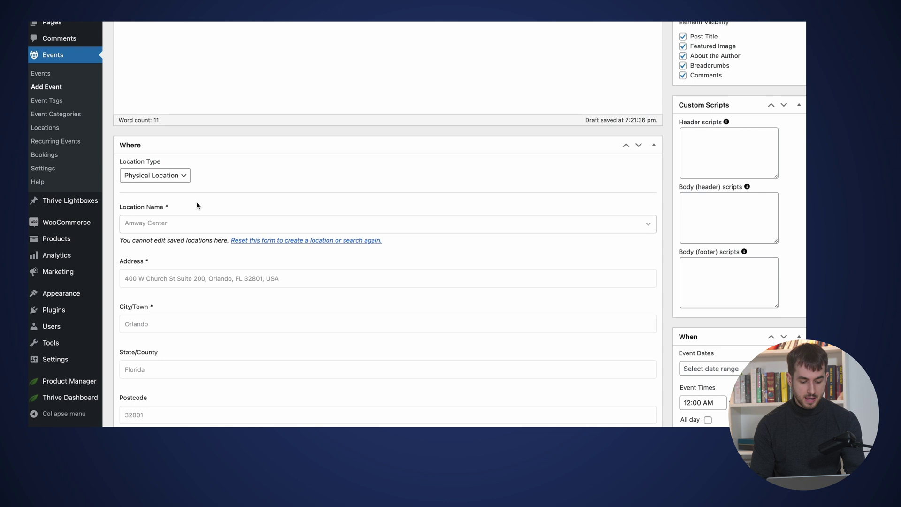
pyautogui.scroll(-1, 198, 202)
pyautogui.scroll(-3, 237, 163)
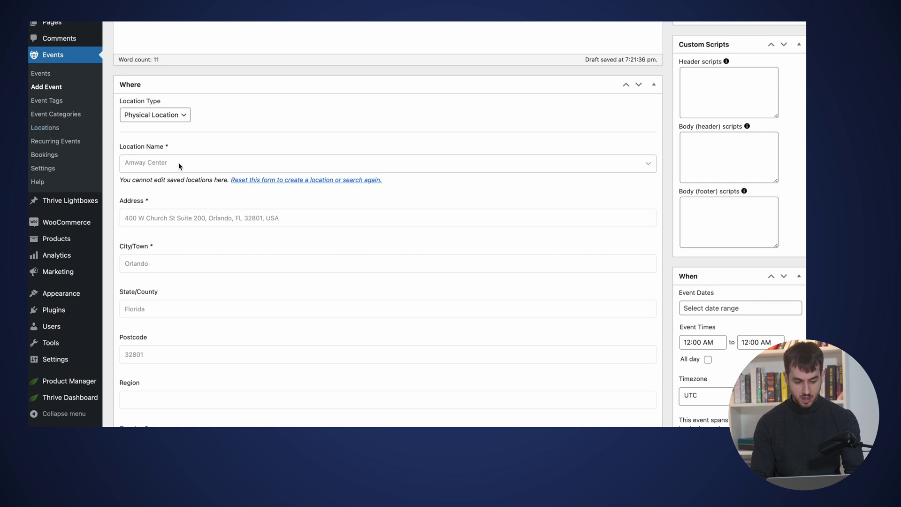
pyautogui.scroll(-10, 179, 163)
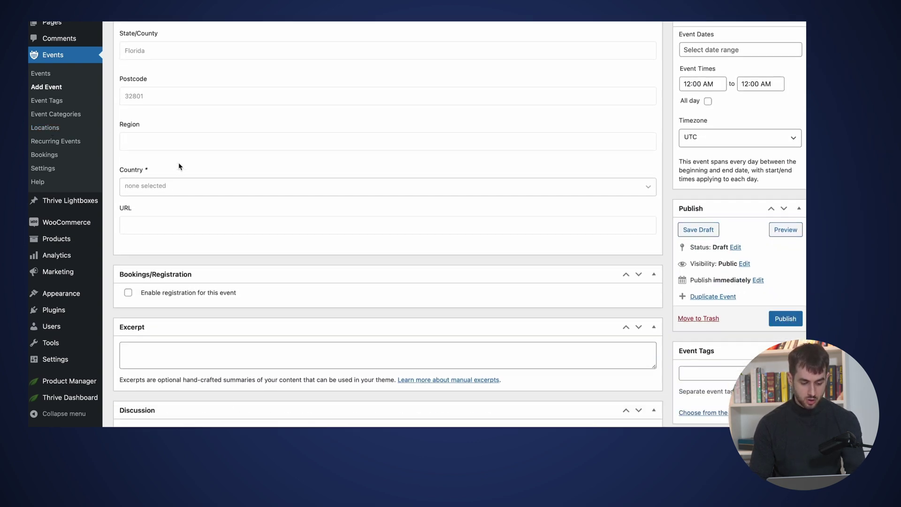
pyautogui.scroll(-5, 178, 163)
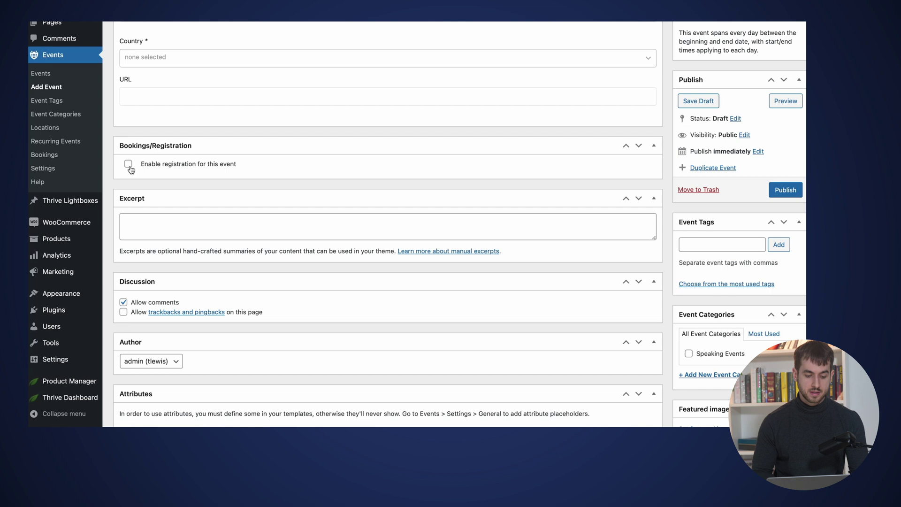
# - Enable bookings and registration for this event
pyautogui.click(130, 167)
pyautogui.scroll(-3, 215, 214)
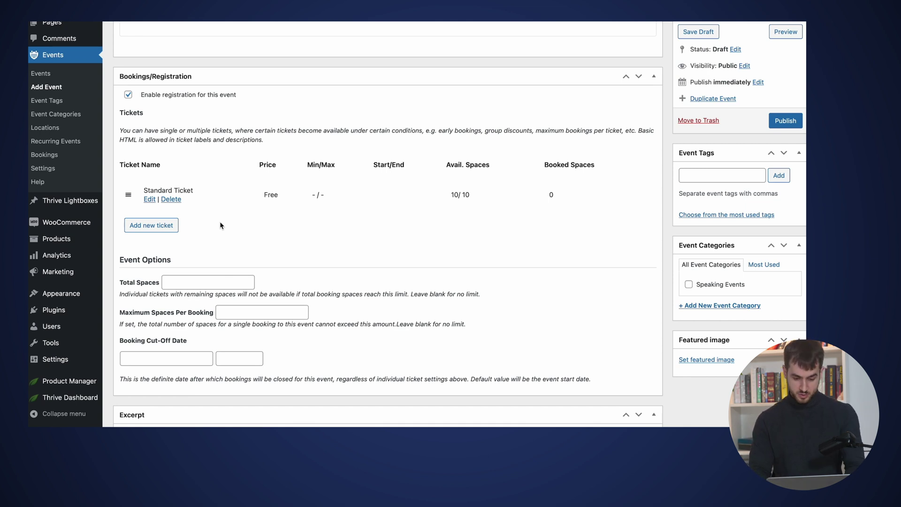
pyautogui.scroll(-1, 220, 225)
# - Set the Standard Ticket's price to 100 and its spaces to 3000
pyautogui.click(149, 182)
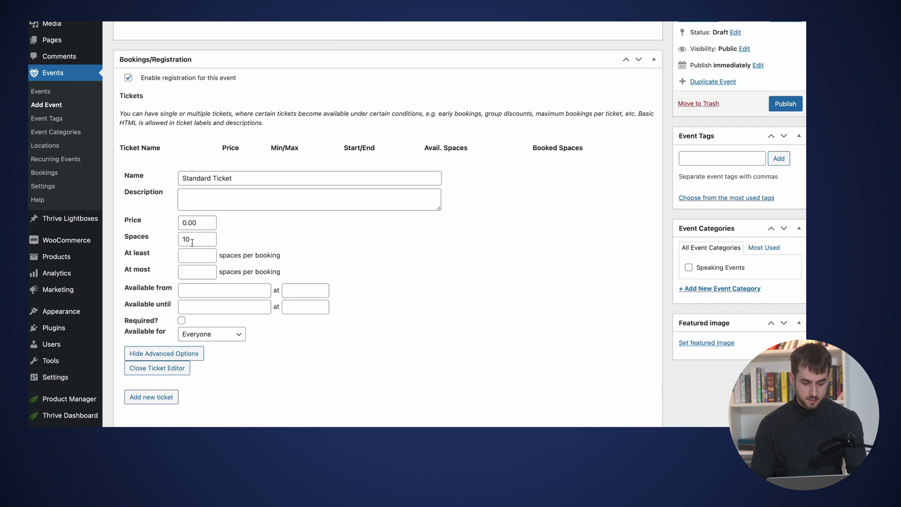
pyautogui.doubleClick(198, 227)
pyautogui.write('100')
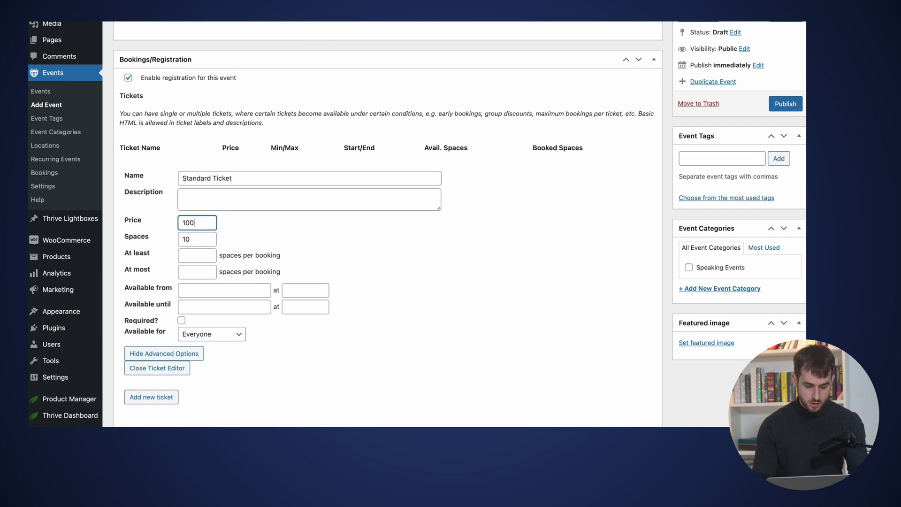
pyautogui.click(191, 243)
pyautogui.doubleClick(191, 244)
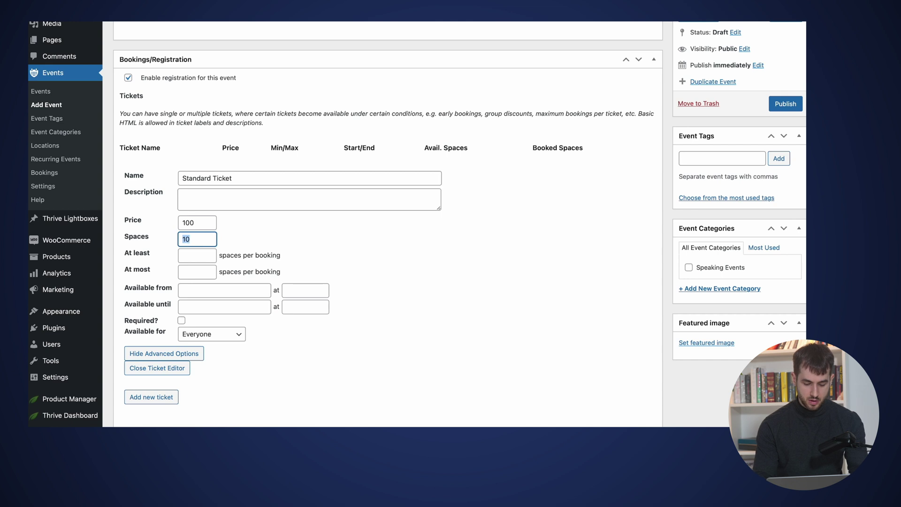
pyautogui.write('3000')
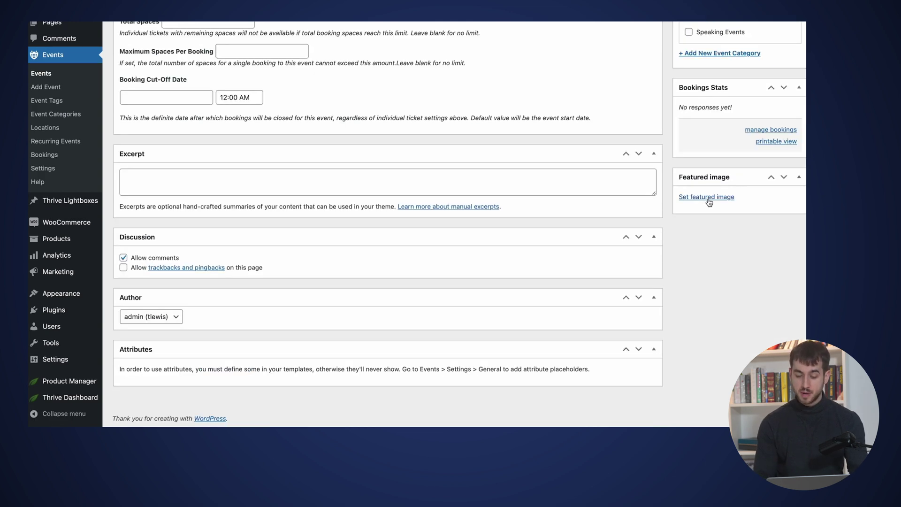
# - Choose the Amway Center photo from the media library as the featured image
pyautogui.click(709, 197)
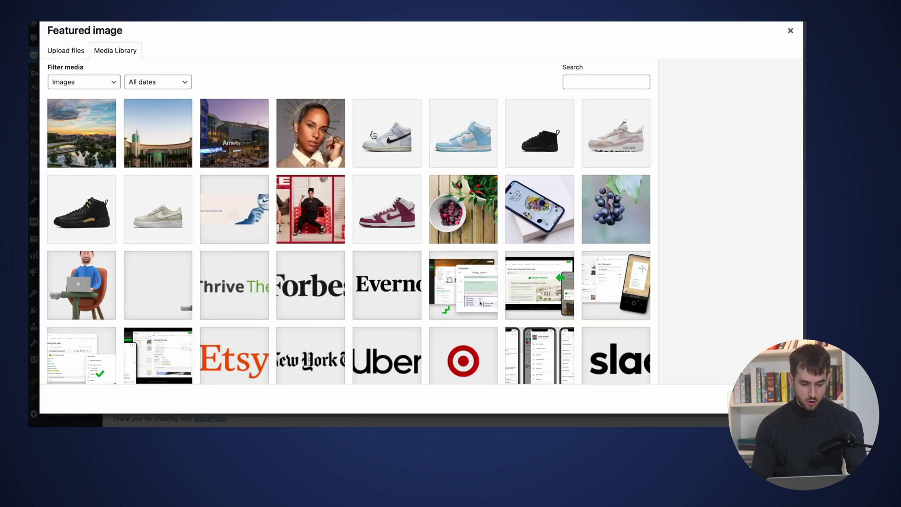
pyautogui.click(237, 139)
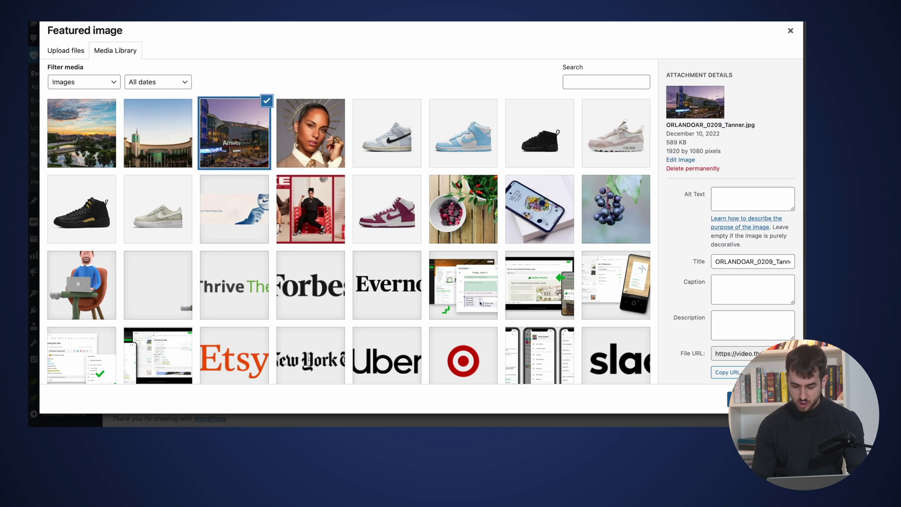
pyautogui.press('Escape')
# - Set the event date to January 4 (2022-01-04)
pyautogui.scroll(2, 752, 220)
pyautogui.scroll(4, 751, 220)
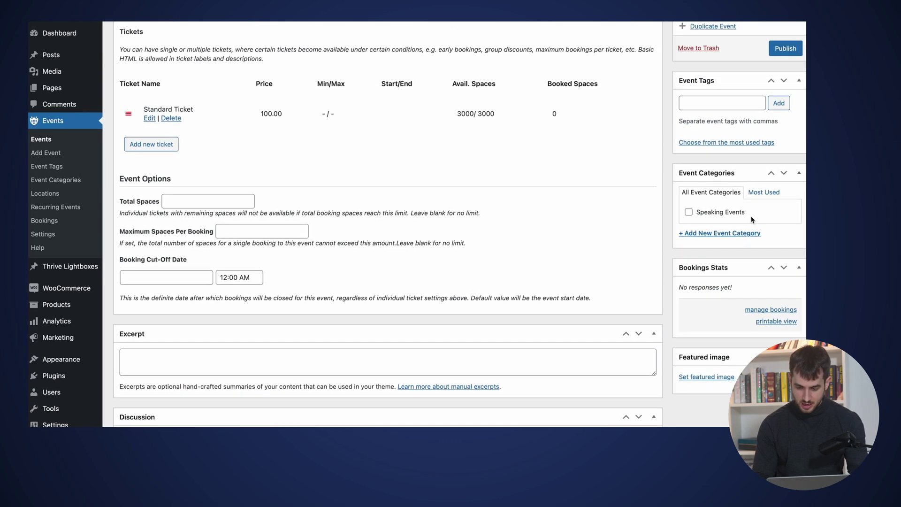
pyautogui.scroll(8, 707, 223)
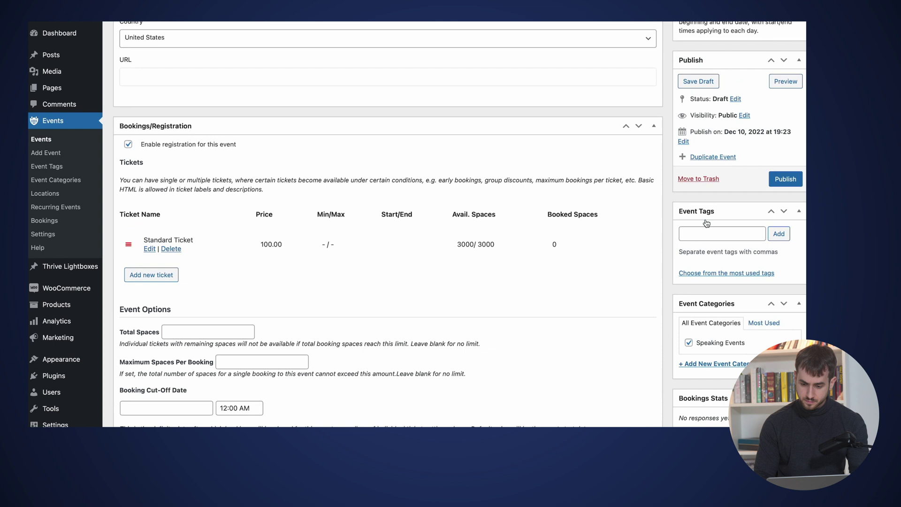
pyautogui.scroll(3, 705, 219)
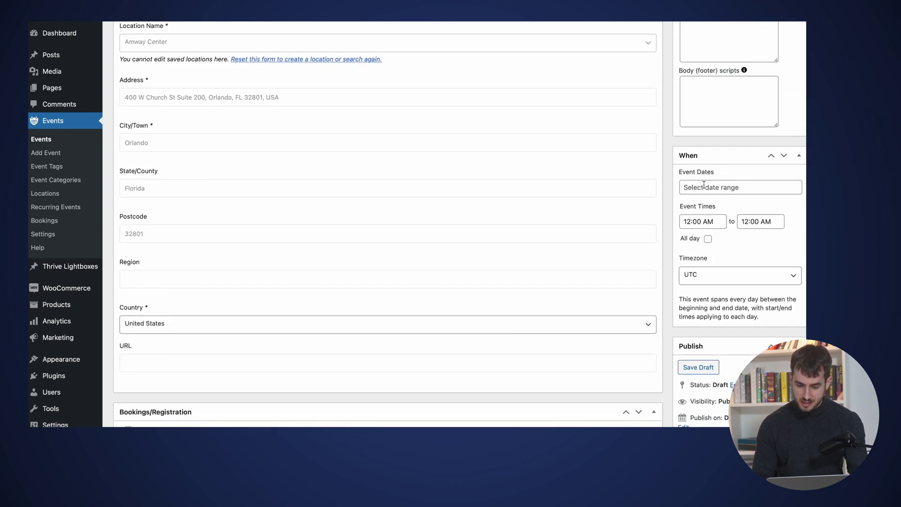
pyautogui.click(704, 187)
pyautogui.click(724, 206)
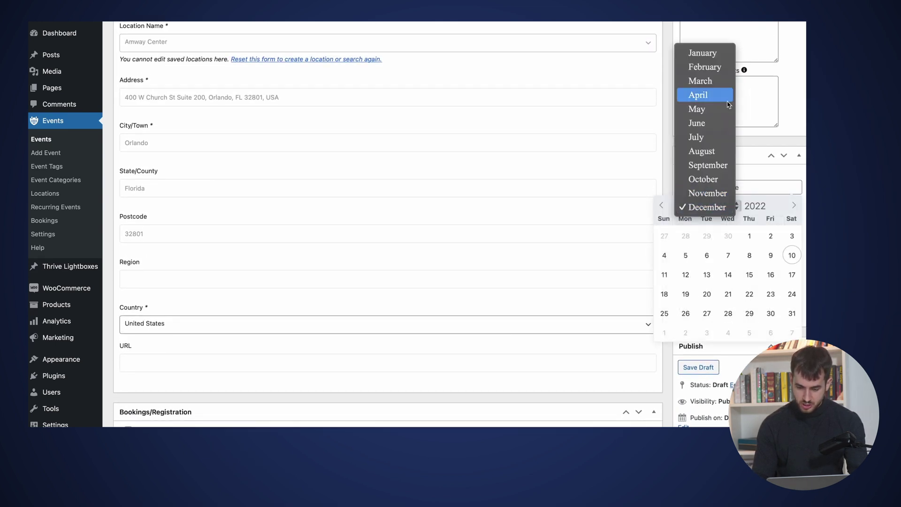
pyautogui.press('Escape')
pyautogui.click(707, 256)
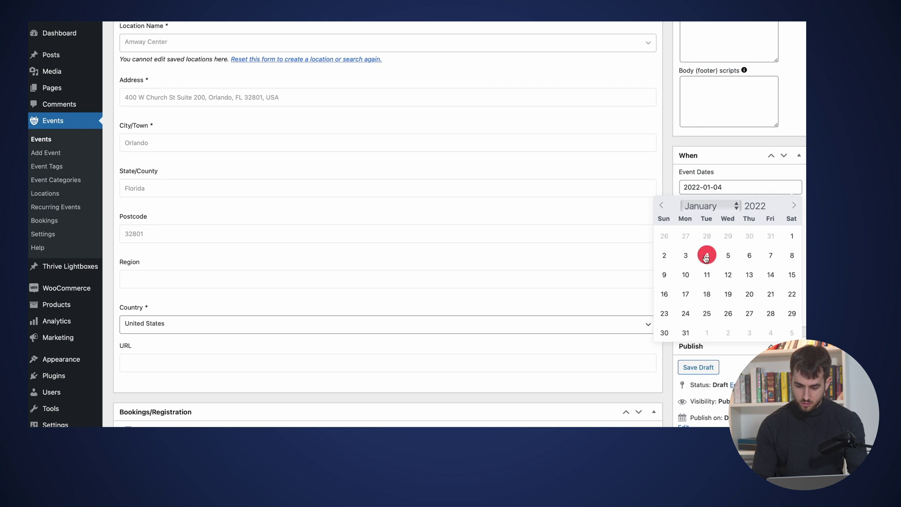
pyautogui.click(707, 255)
# - Set the event to run from 1:00 PM to 2:00 PM
pyautogui.click(710, 221)
pyautogui.scroll(-10, 693, 248)
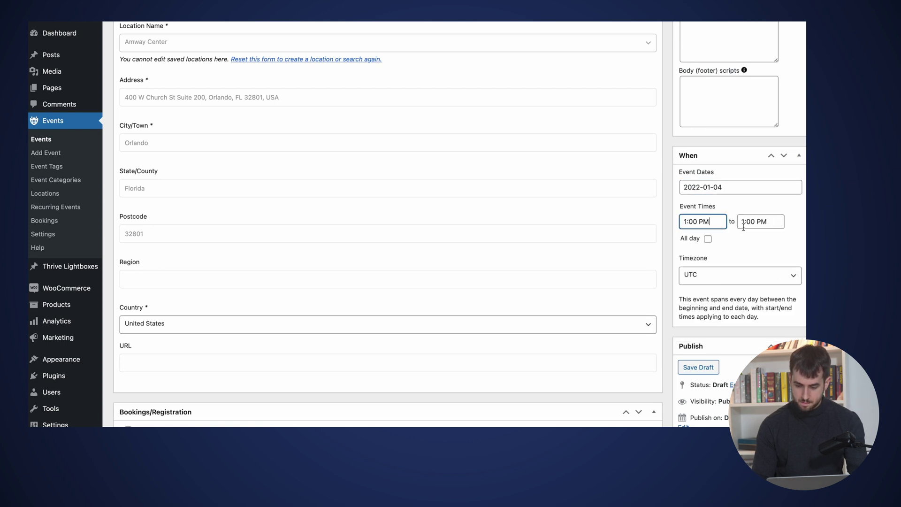
pyautogui.click(743, 228)
pyautogui.scroll(-2, 754, 255)
pyautogui.click(753, 254)
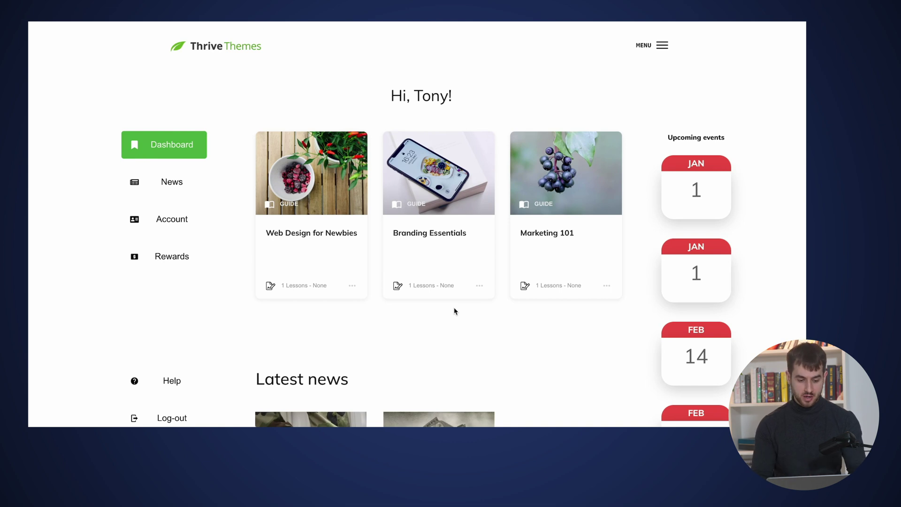
# - Move the Speaking events calendar to January 2023 and open the January 4 event's details
pyautogui.scroll(-12, 130, 225)
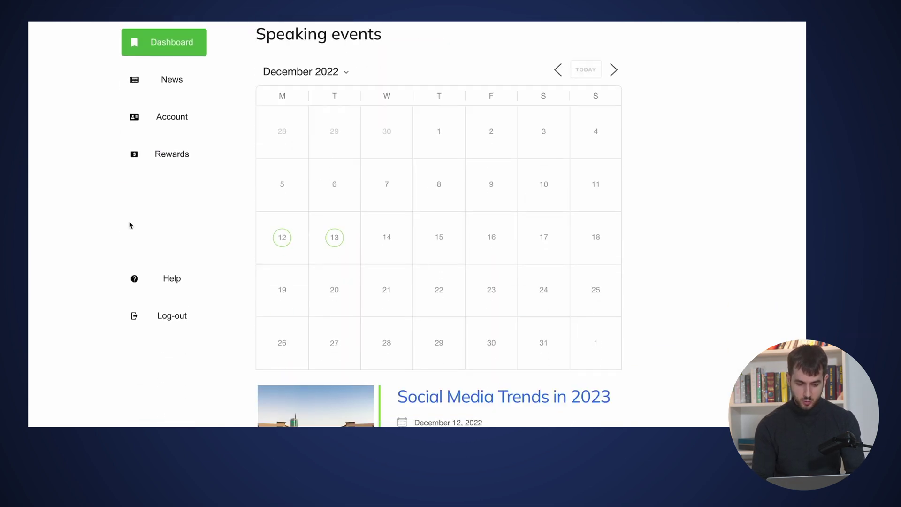
pyautogui.click(614, 71)
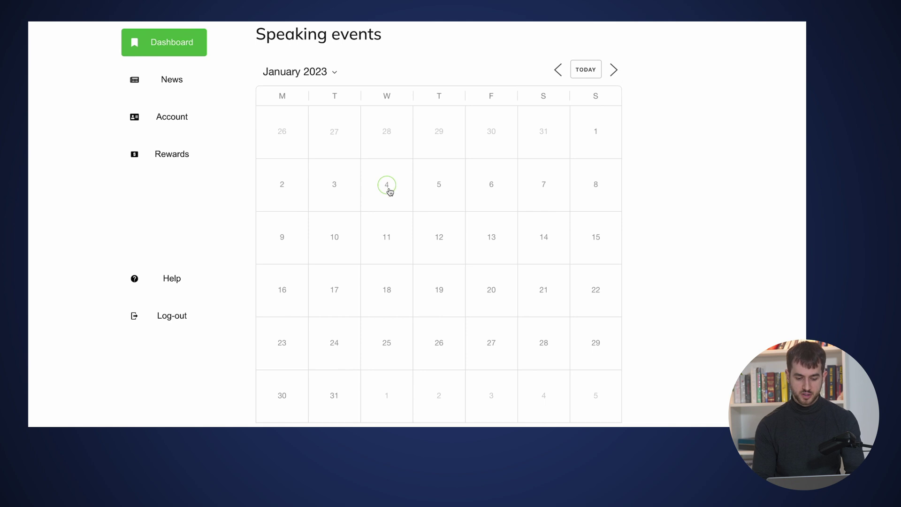
pyautogui.click(390, 191)
pyautogui.click(388, 194)
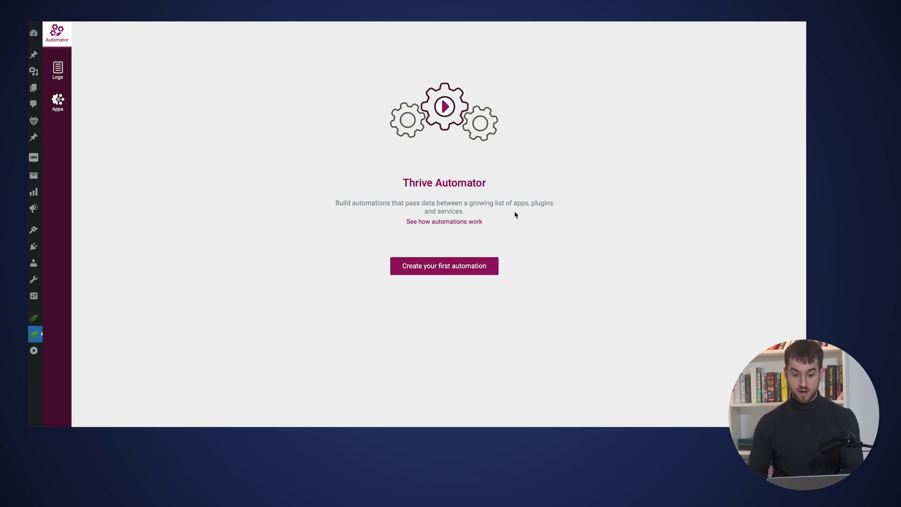
# - Create a new automation triggered by Events Manager's Booking Added and add a next step
pyautogui.click(448, 265)
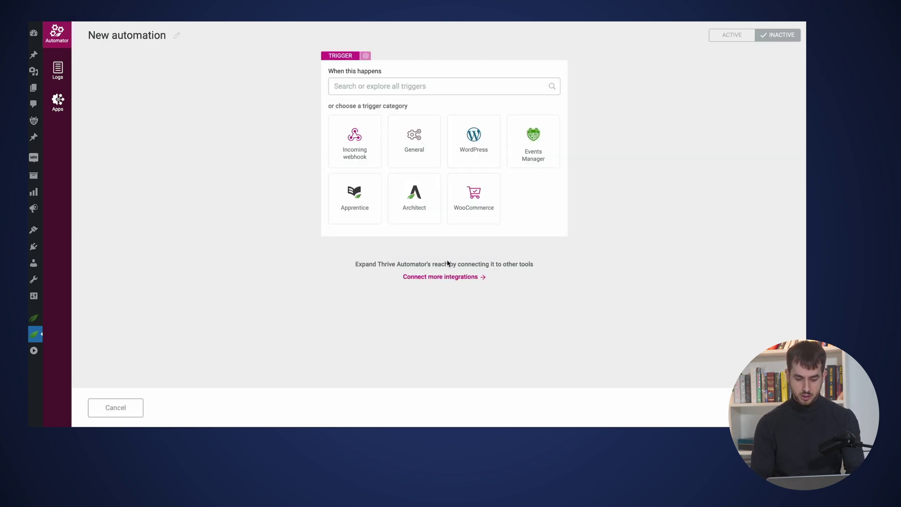
pyautogui.click(545, 144)
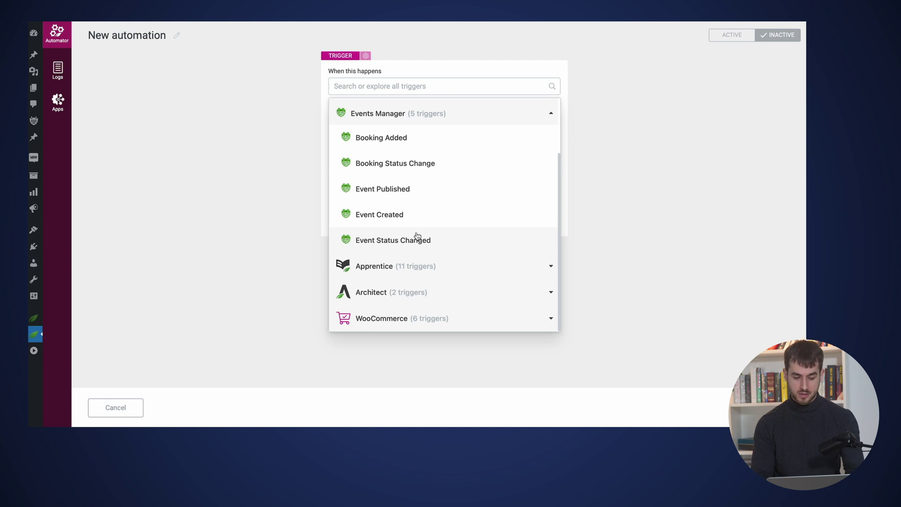
pyautogui.click(422, 143)
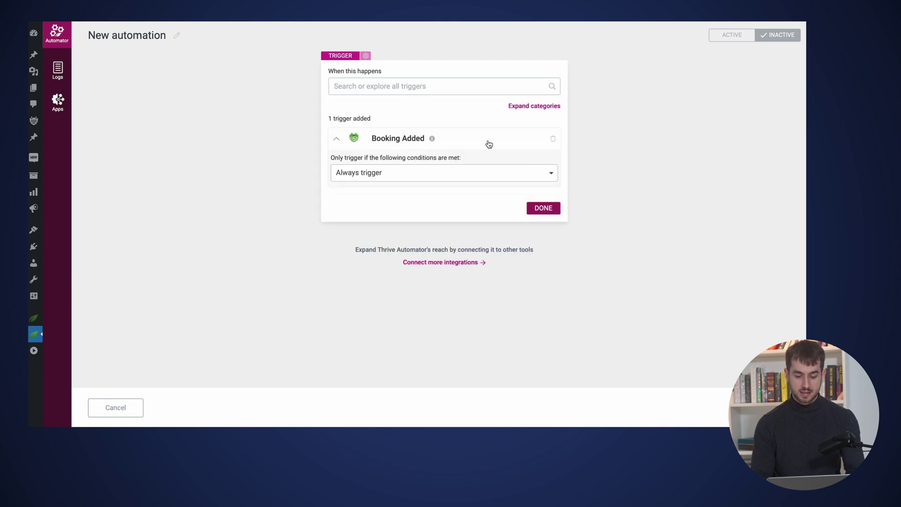
pyautogui.click(536, 209)
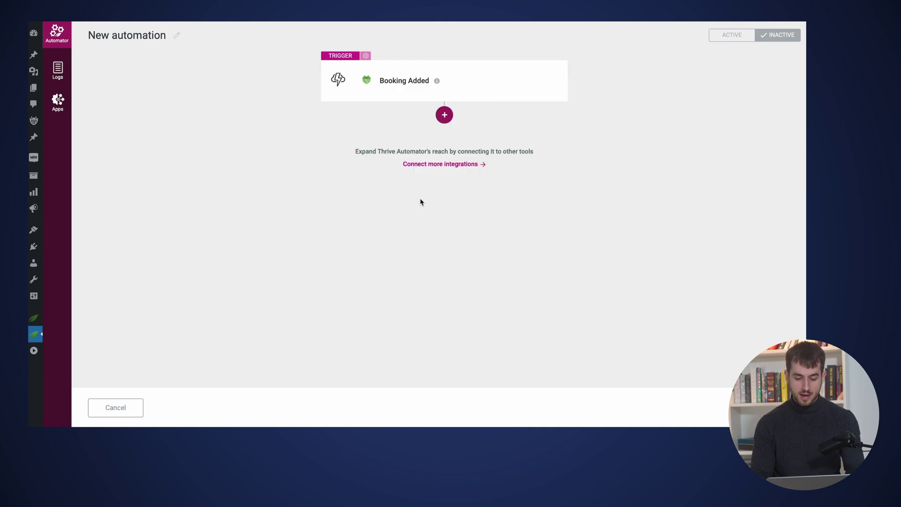
pyautogui.click(444, 115)
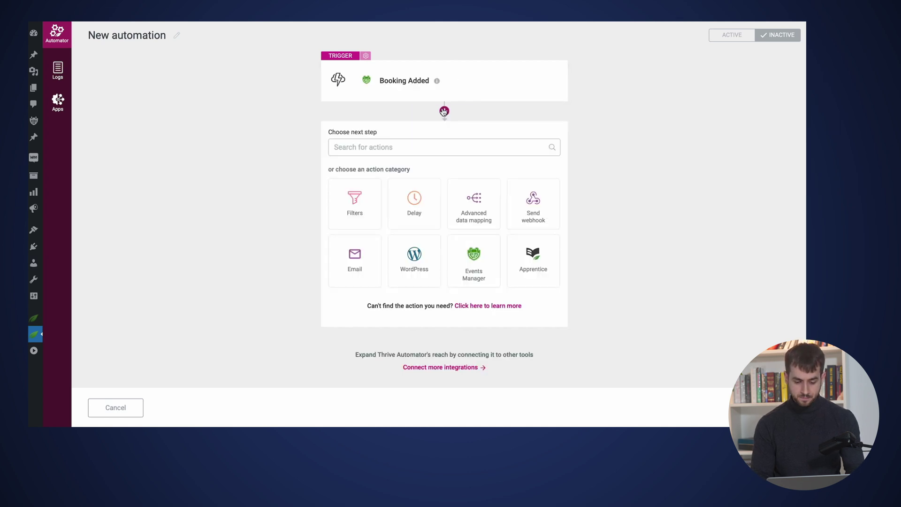
# - Look through the Email actions, then reopen the trigger card to change it
pyautogui.click(345, 254)
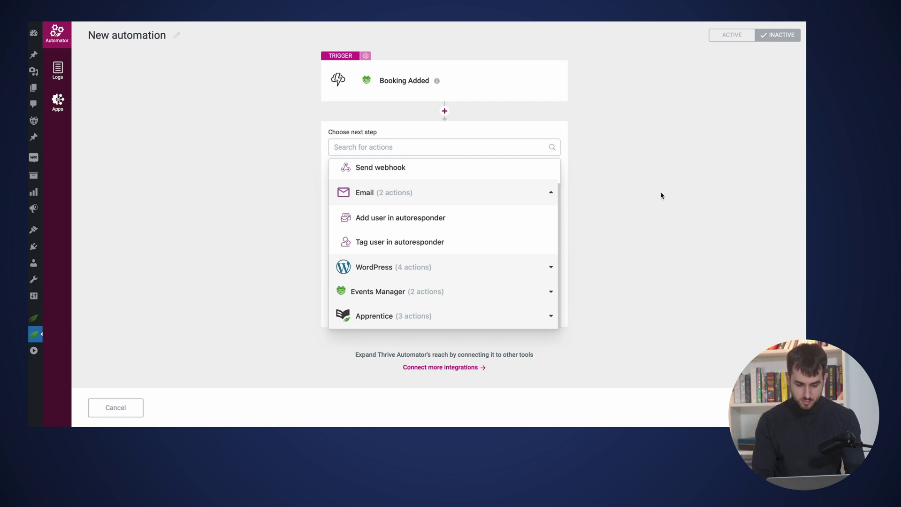
pyautogui.click(535, 93)
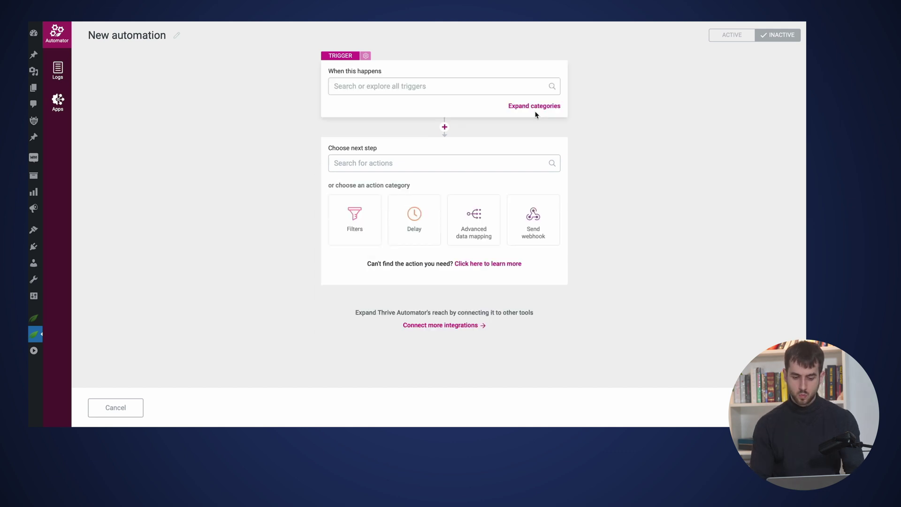
# - Switch the trigger to Events Manager's Booking Status Change and review the available Email actions
pyautogui.click(473, 85)
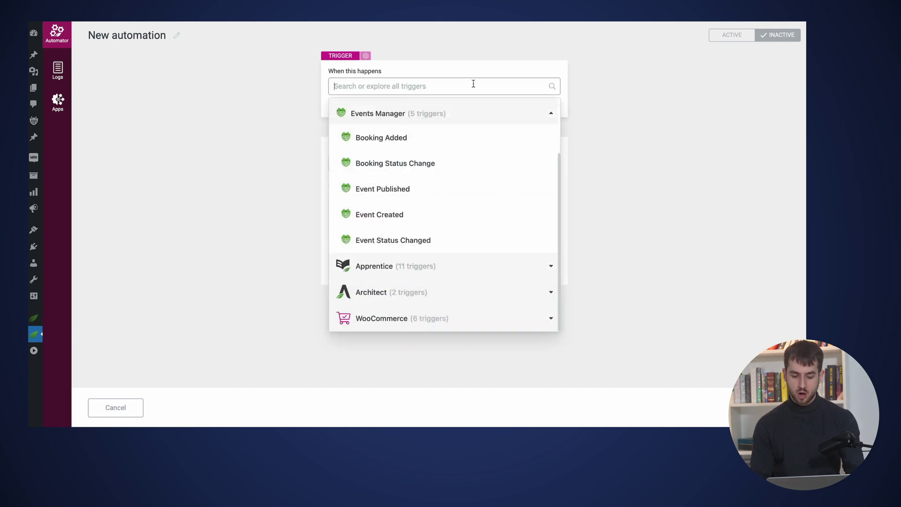
pyautogui.click(439, 156)
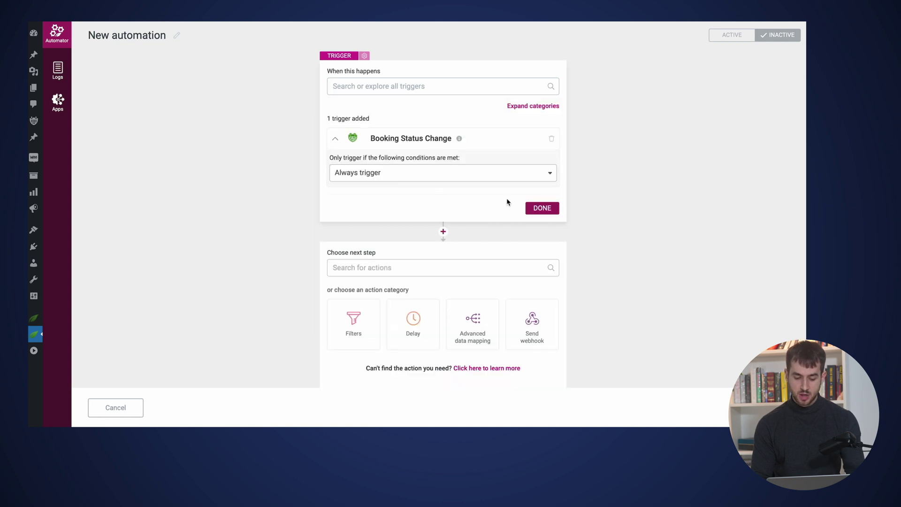
pyautogui.click(540, 208)
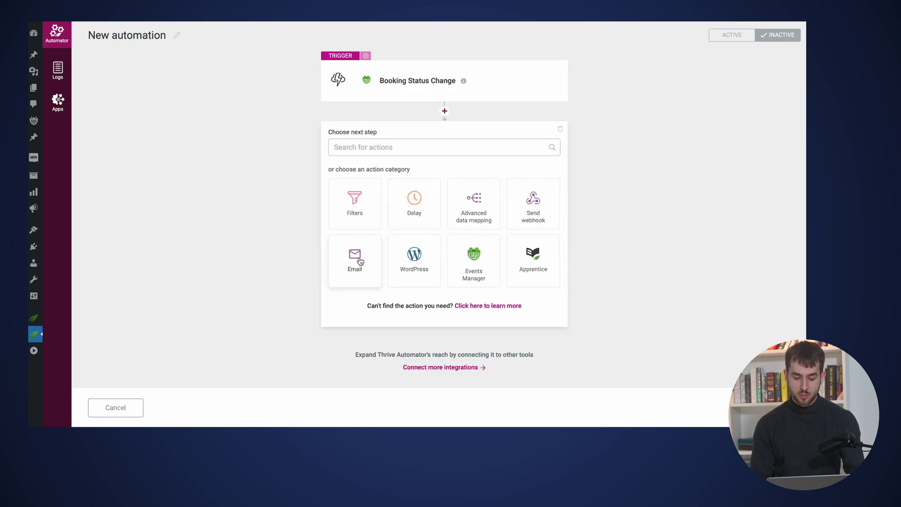
pyautogui.click(355, 257)
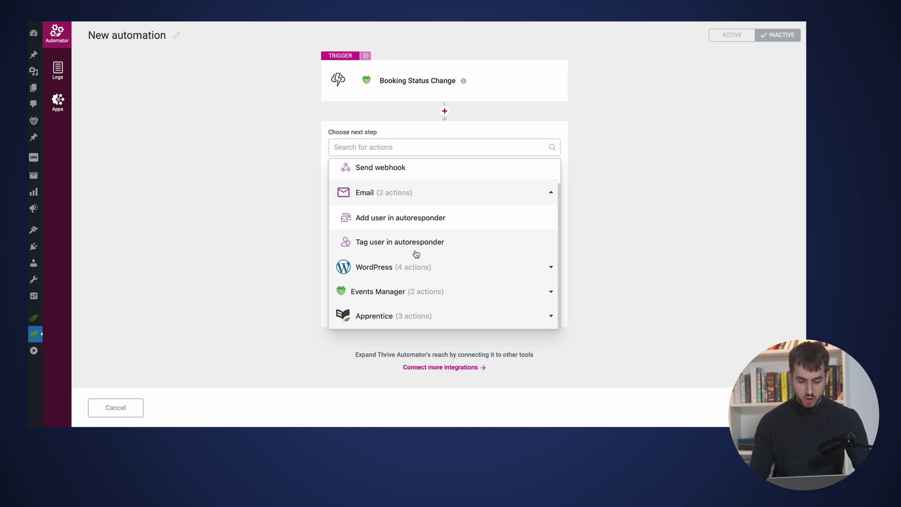
pyautogui.click(667, 115)
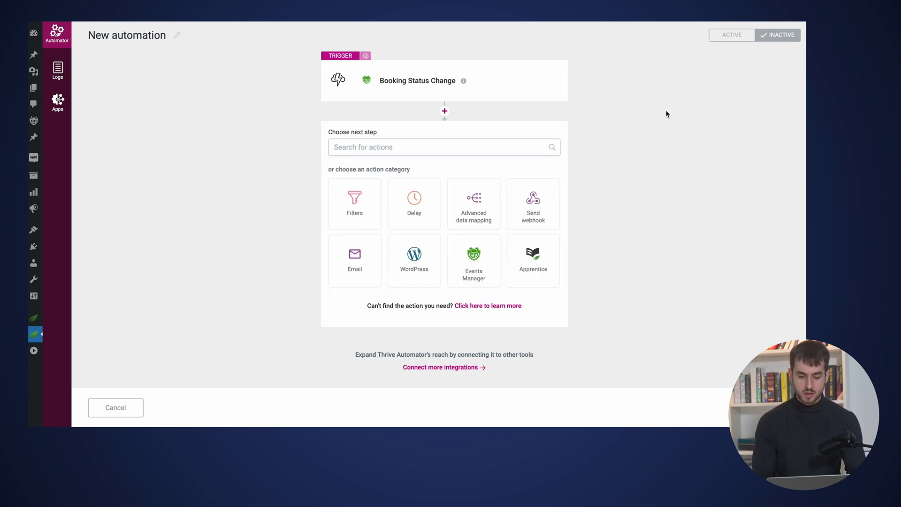